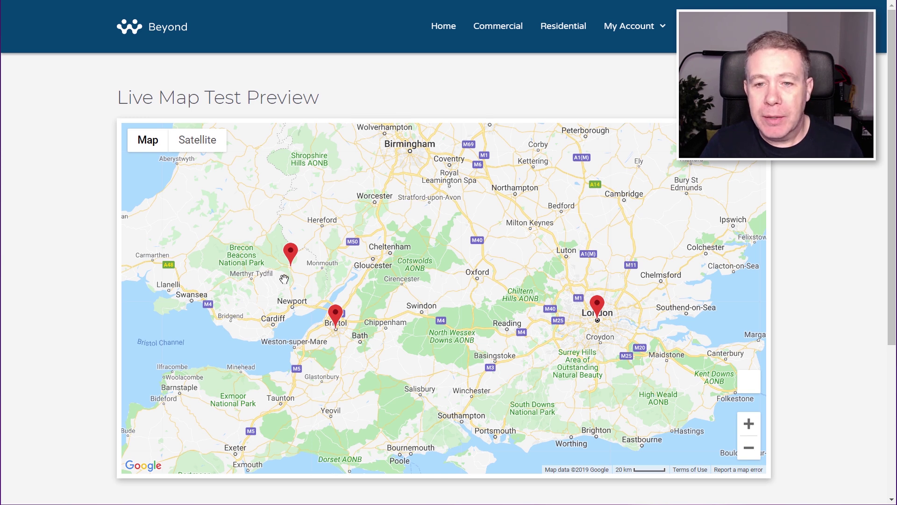
Test the live map's markers by opening the linked property north of Newport, reviewing its location section, and returning to open the London one.
{"action": "left_click", "coordinate": [291, 259]}
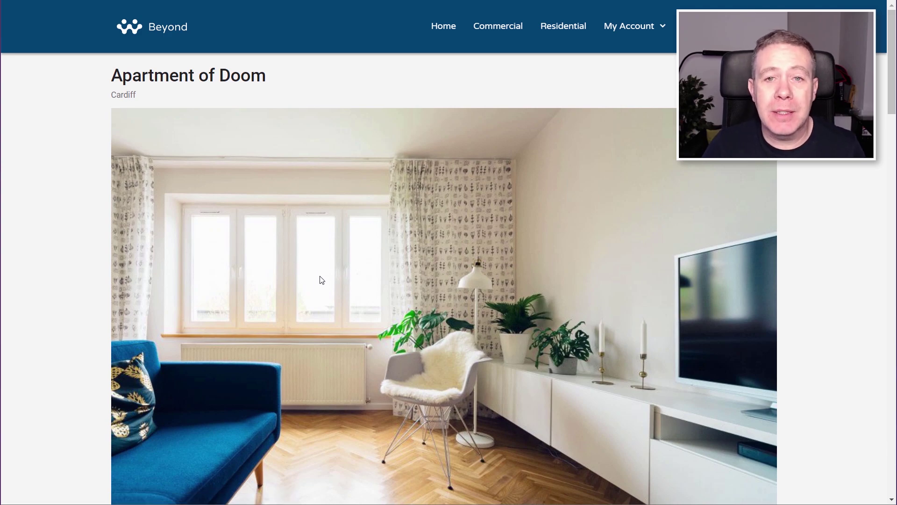
{"action": "scroll", "coordinate": [294, 266], "scroll_direction": "down", "scroll_amount": 6}
{"action": "scroll", "coordinate": [207, 268], "scroll_direction": "down", "scroll_amount": 10}
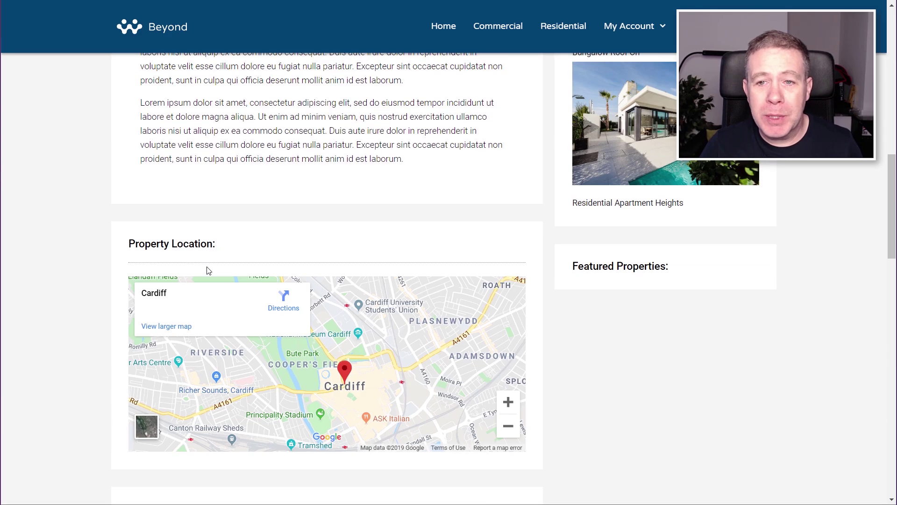
{"action": "scroll", "coordinate": [207, 267], "scroll_direction": "up", "scroll_amount": 11}
{"action": "key", "text": "alt+Left"}
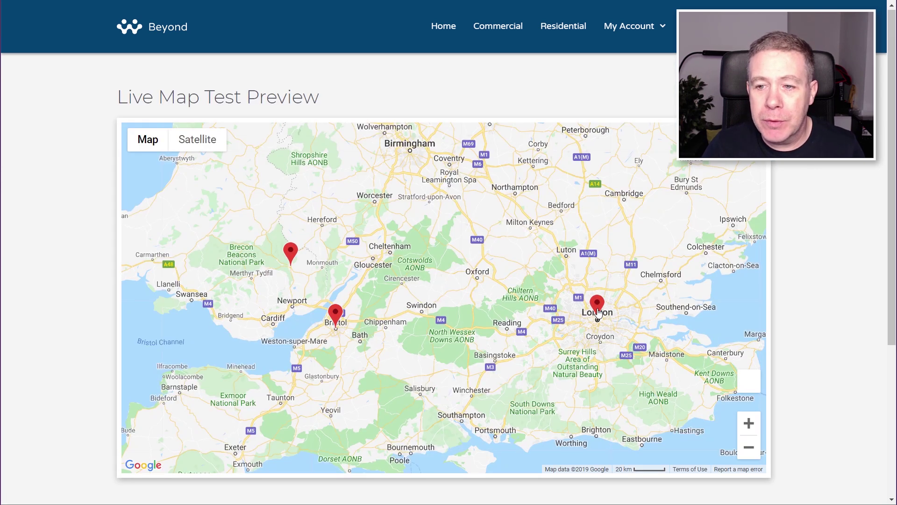
{"action": "left_click", "coordinate": [598, 309]}
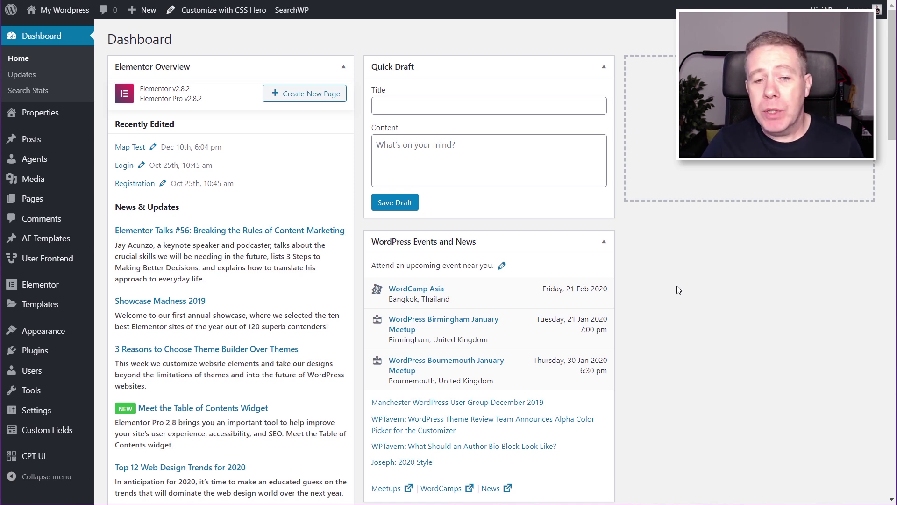
Open the Property Details custom field group and examine the settings of its Map field.
{"action": "mouse_move", "coordinate": [66, 432]}
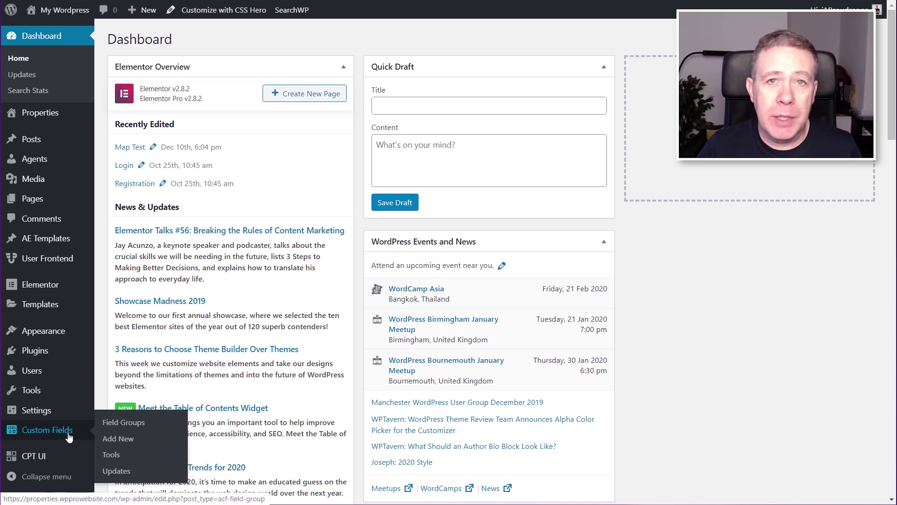
{"action": "left_click", "coordinate": [118, 426]}
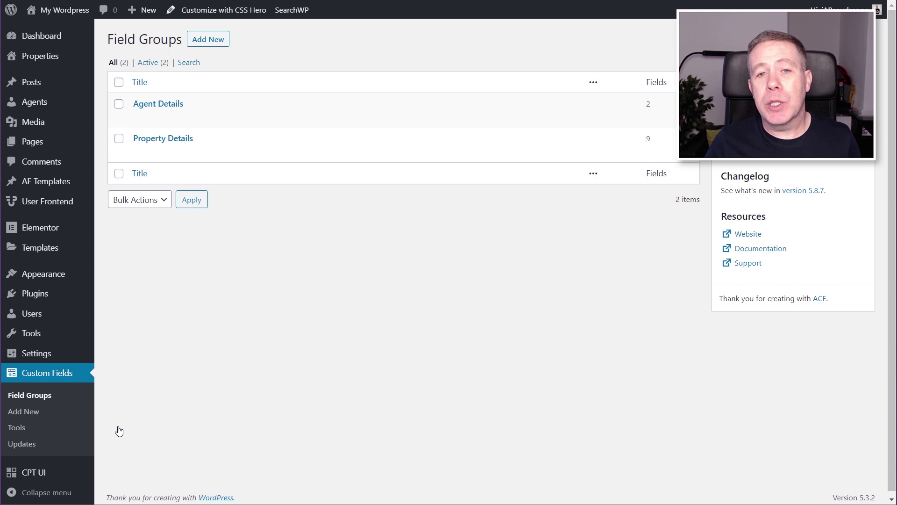
{"action": "left_click", "coordinate": [186, 140]}
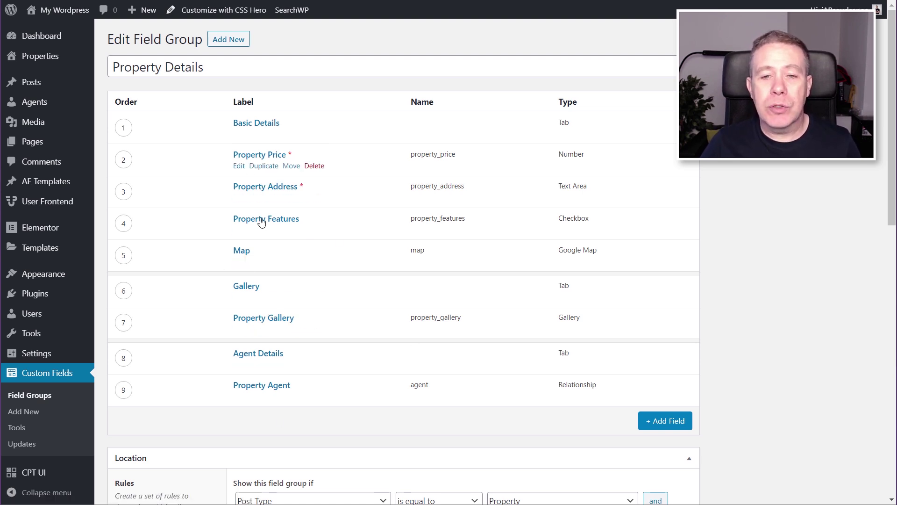
{"action": "left_click", "coordinate": [243, 252]}
{"action": "scroll", "coordinate": [192, 336], "scroll_direction": "down", "scroll_amount": 1}
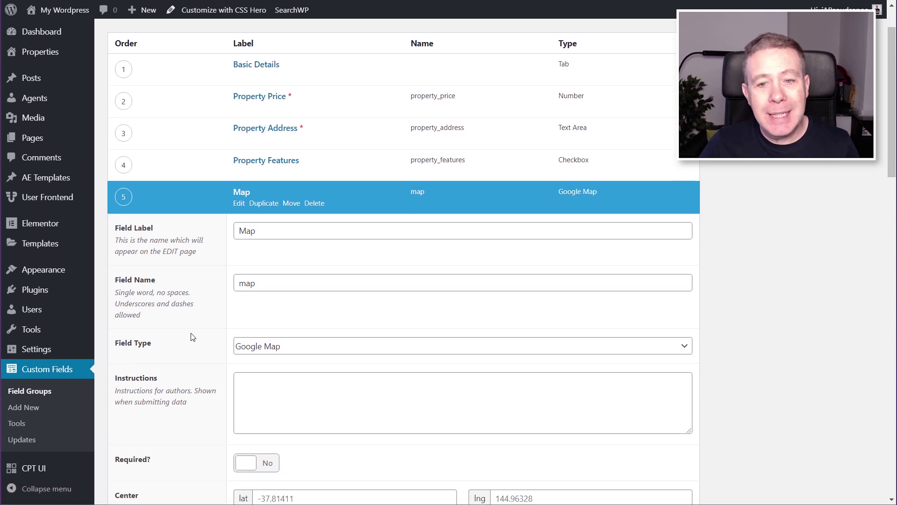
{"action": "scroll", "coordinate": [192, 337], "scroll_direction": "down", "scroll_amount": 1}
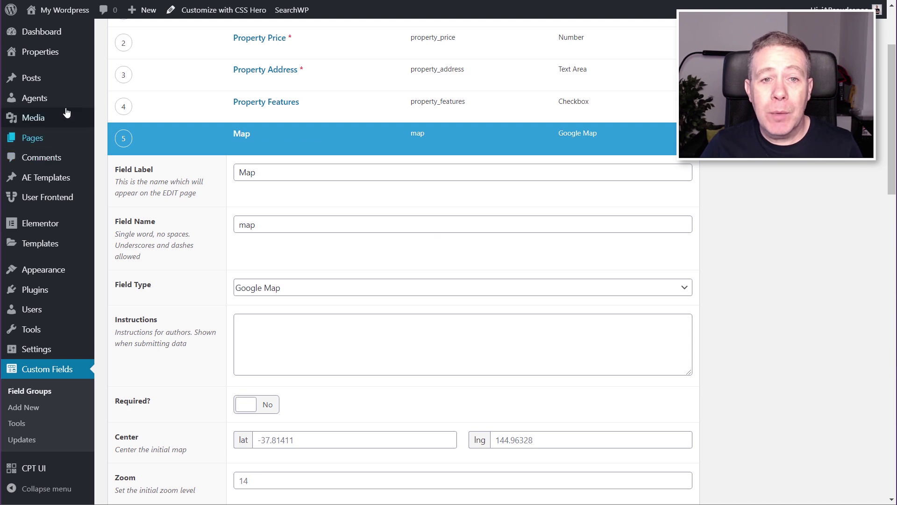
{"action": "scroll", "coordinate": [33, 122], "scroll_direction": "up", "scroll_amount": 1}
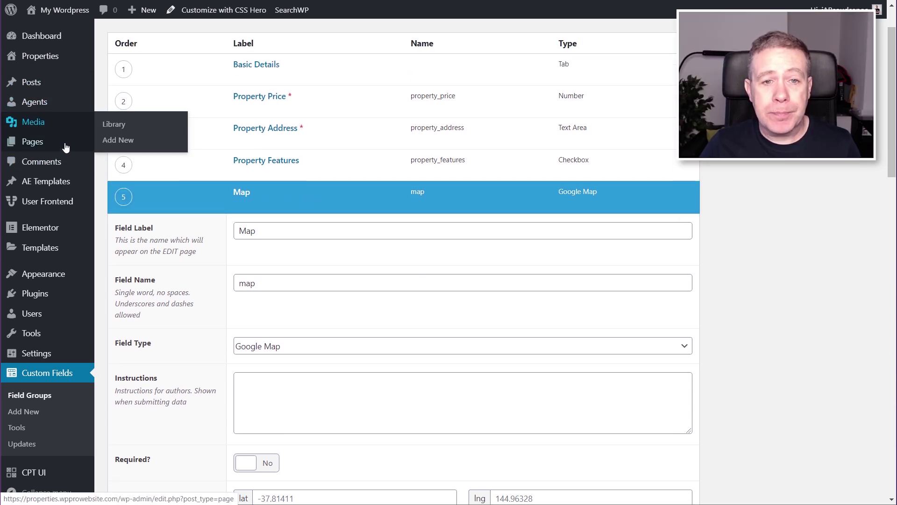
Create and publish a new page titled Map, and open it for editing with Elementor.
{"action": "mouse_move", "coordinate": [35, 149]}
{"action": "left_click", "coordinate": [109, 160]}
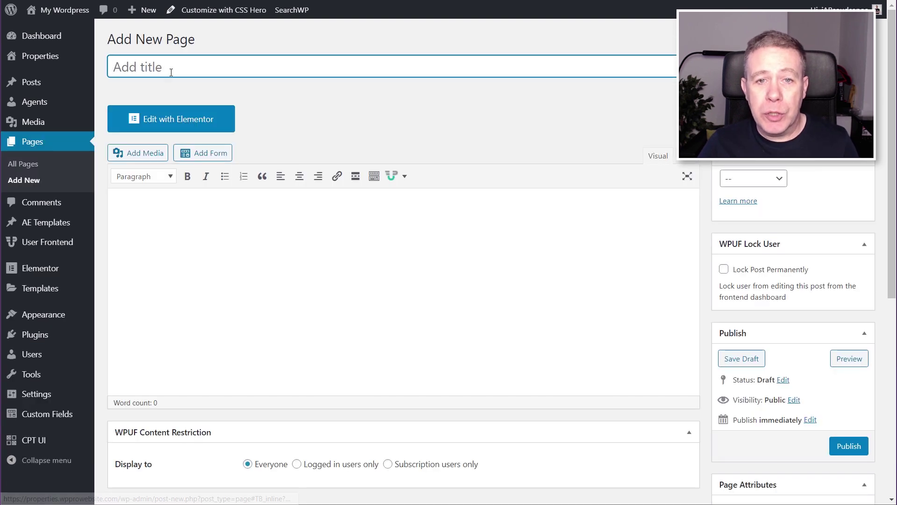
{"action": "type", "text": "Map"}
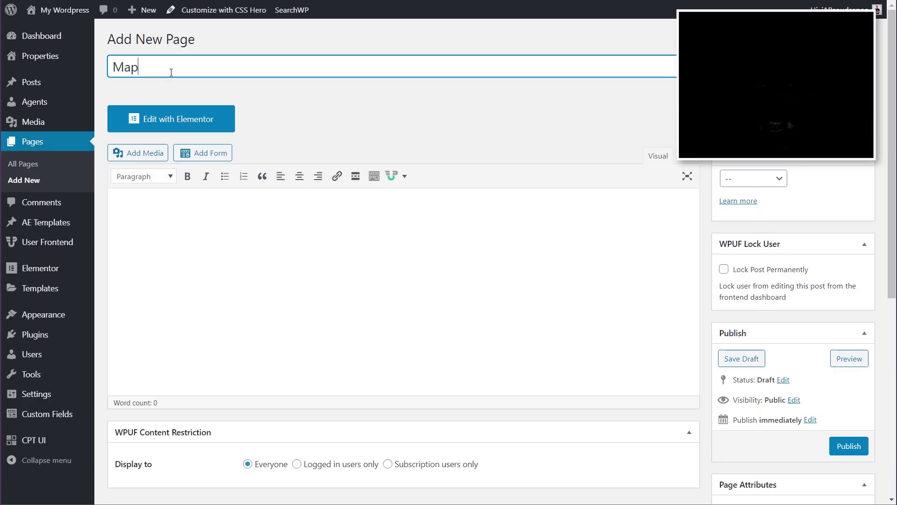
{"action": "left_click", "coordinate": [849, 446]}
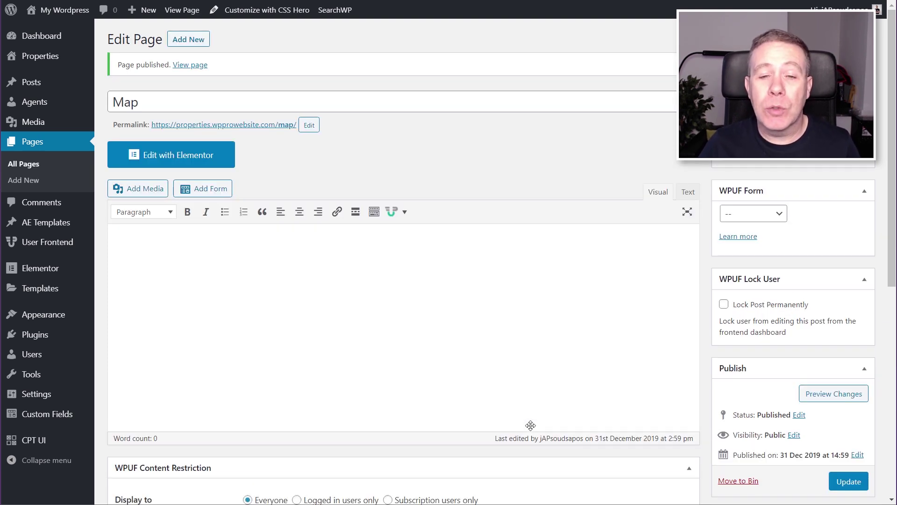
{"action": "left_click", "coordinate": [192, 156]}
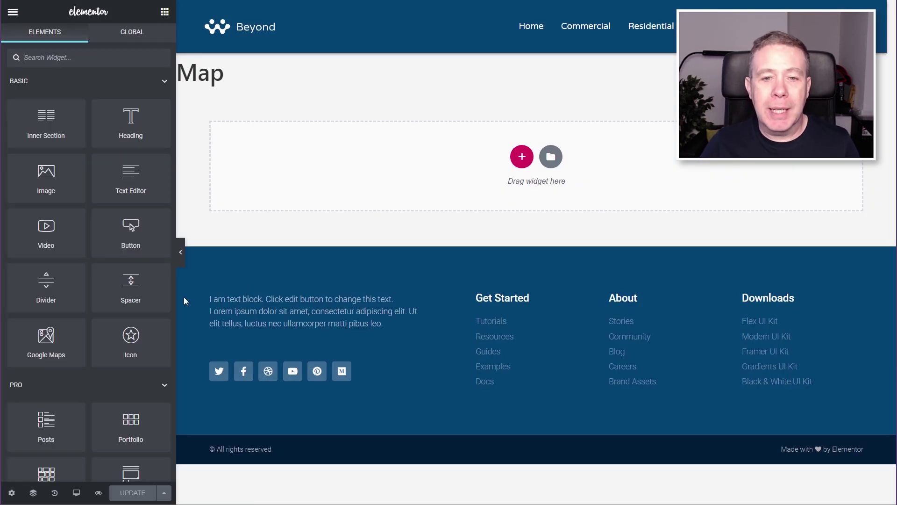
Look for the map widgets by searching for "google" and add the ACF Google Maps widget to the page's empty section.
{"action": "scroll", "coordinate": [119, 177], "scroll_direction": "down", "scroll_amount": 20}
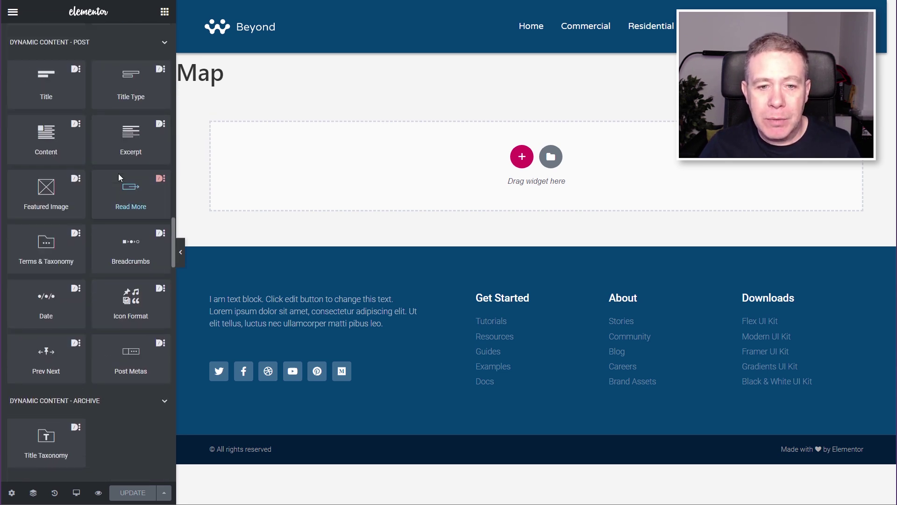
{"action": "scroll", "coordinate": [77, 140], "scroll_direction": "up", "scroll_amount": 2}
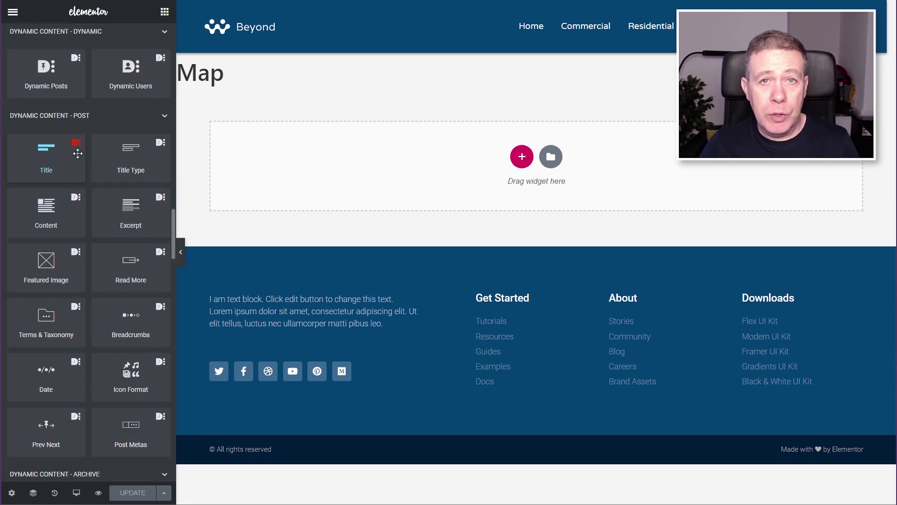
{"action": "scroll", "coordinate": [88, 172], "scroll_direction": "up", "scroll_amount": 2}
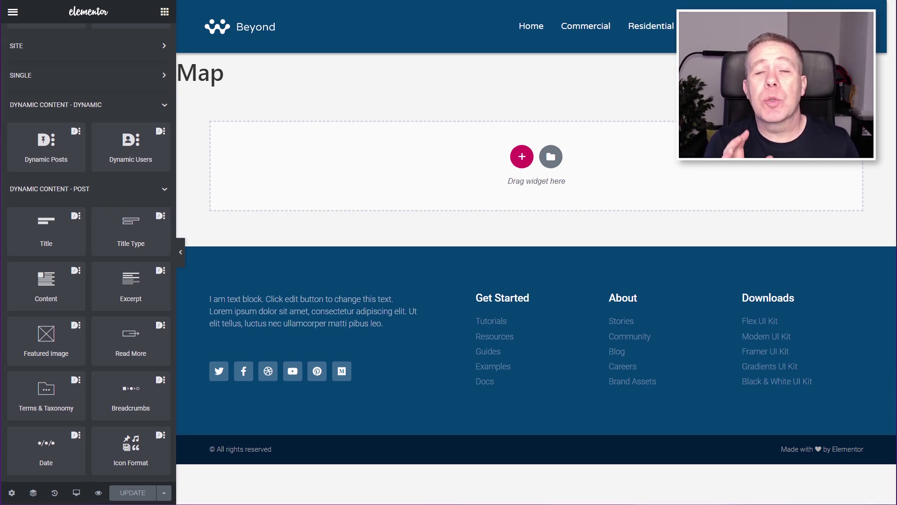
{"action": "scroll", "coordinate": [140, 247], "scroll_direction": "up", "scroll_amount": 5}
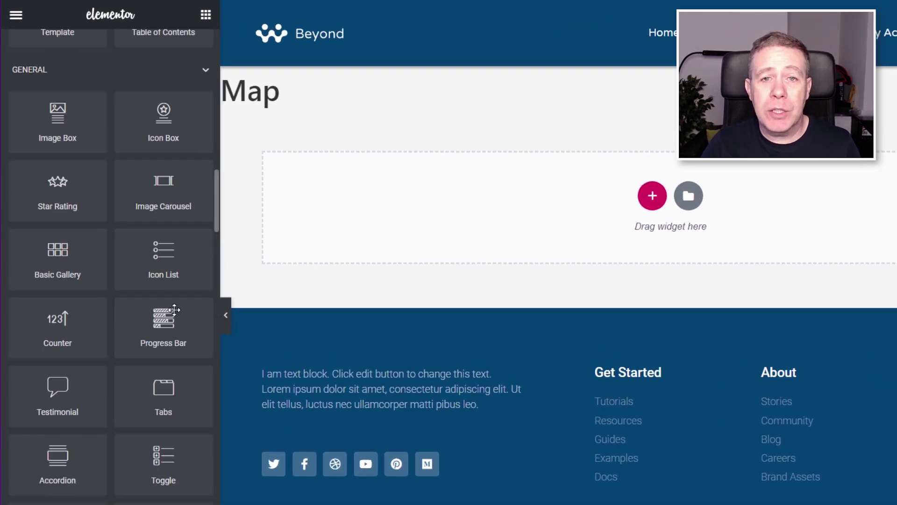
{"action": "scroll", "coordinate": [173, 303], "scroll_direction": "up", "scroll_amount": 10}
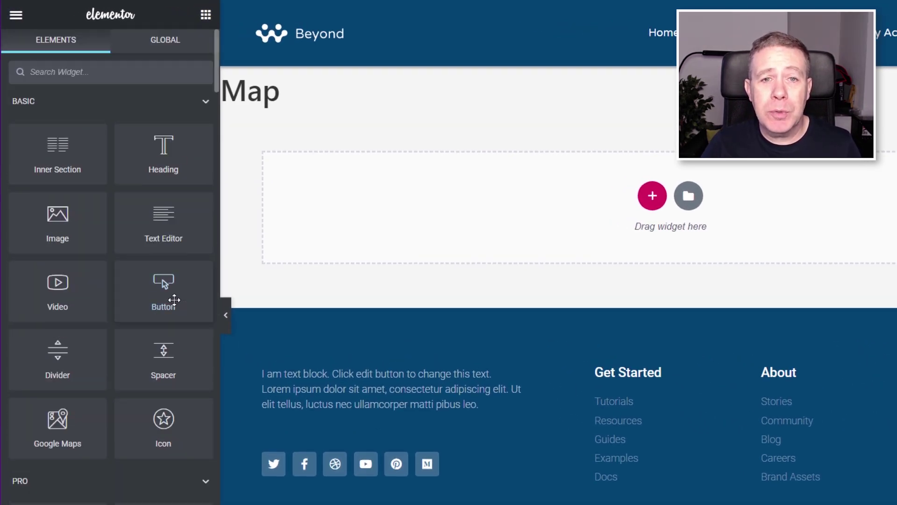
{"action": "left_click", "coordinate": [113, 69]}
{"action": "type", "text": "google"}
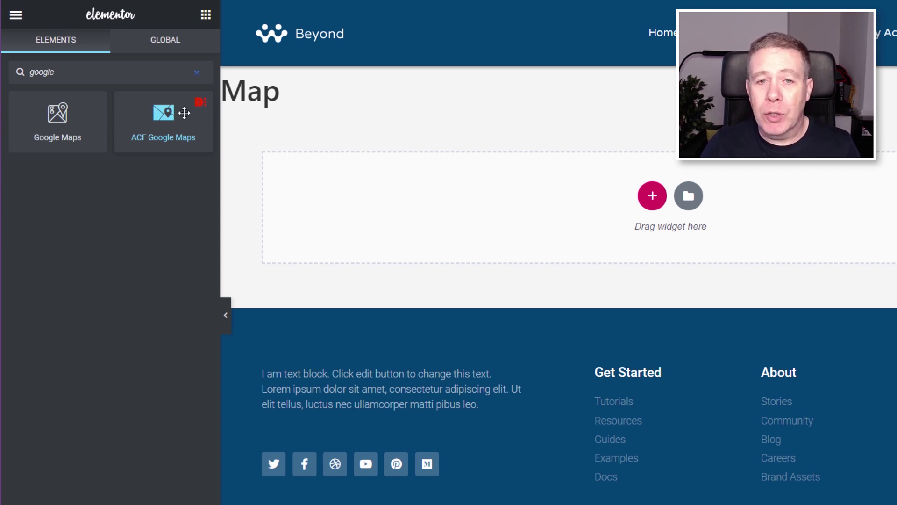
{"action": "left_click_drag", "start_coordinate": [184, 112], "coordinate": [375, 201]}
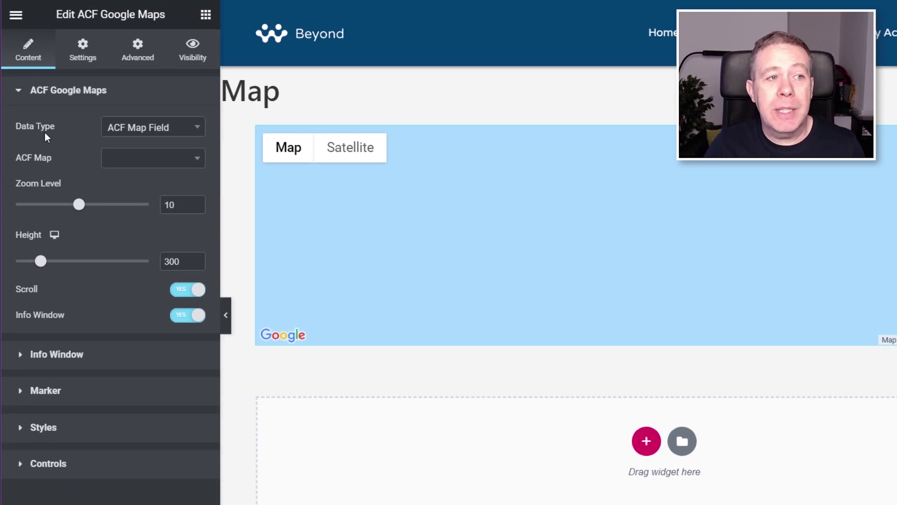
Use the ACF Map Field data type with the Map [map] (google_map) field and set the map's height to 600.
{"action": "left_click", "coordinate": [137, 132]}
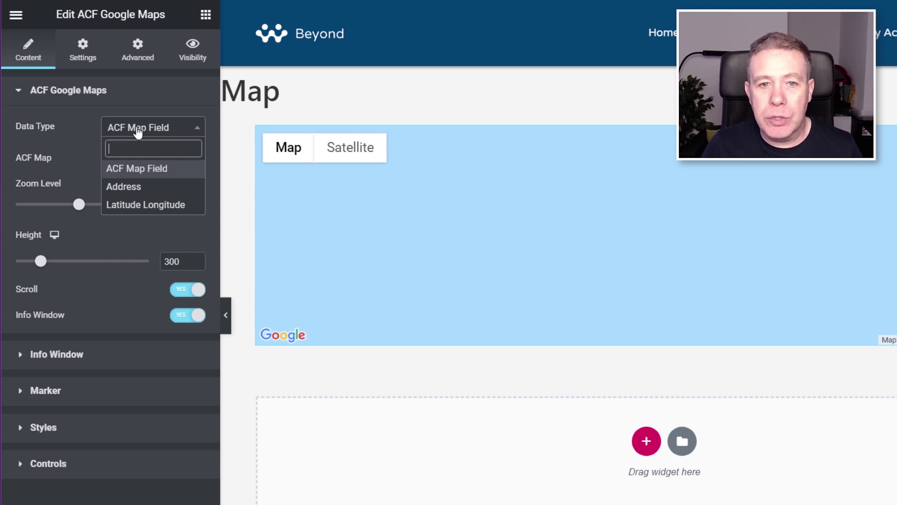
{"action": "left_click", "coordinate": [143, 176]}
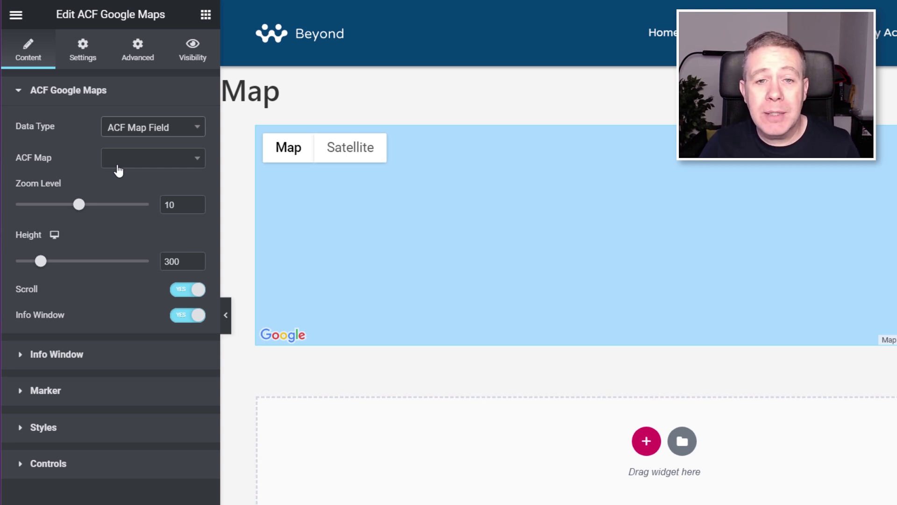
{"action": "left_click", "coordinate": [145, 164]}
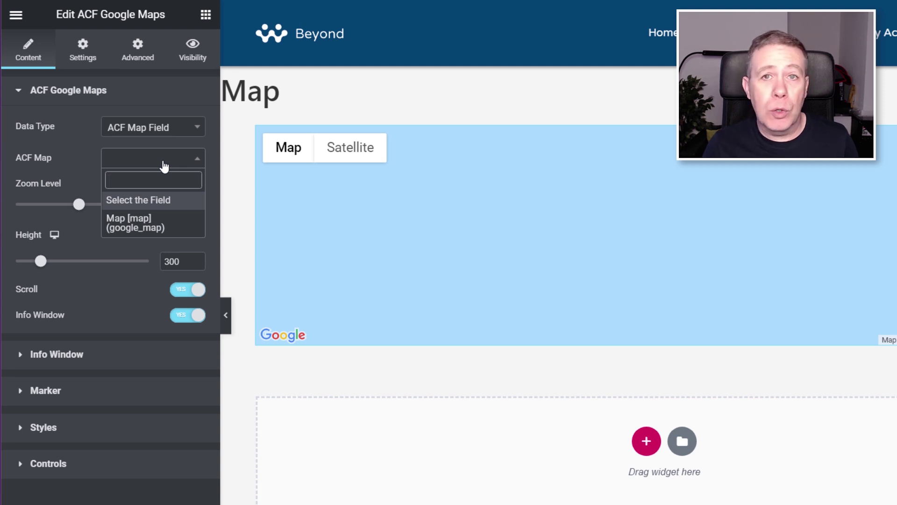
{"action": "left_click", "coordinate": [132, 227]}
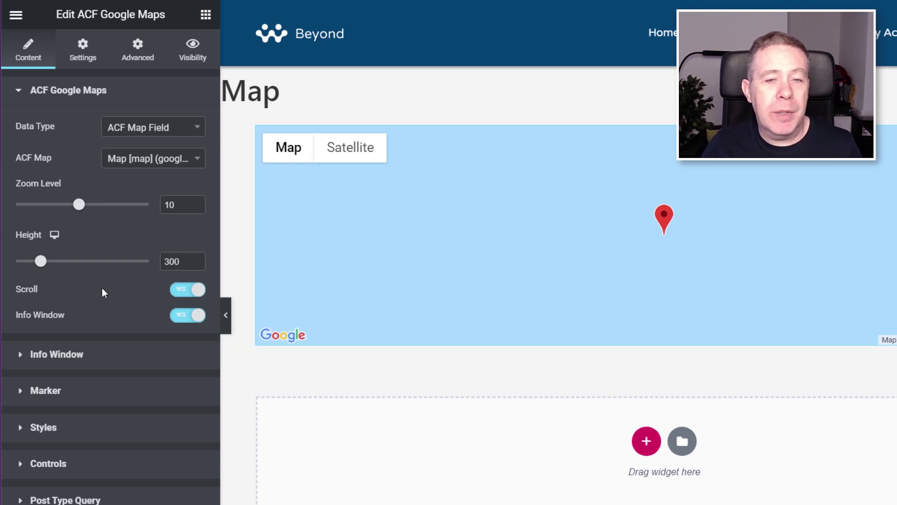
{"action": "left_click_drag", "start_coordinate": [41, 261], "coordinate": [71, 267]}
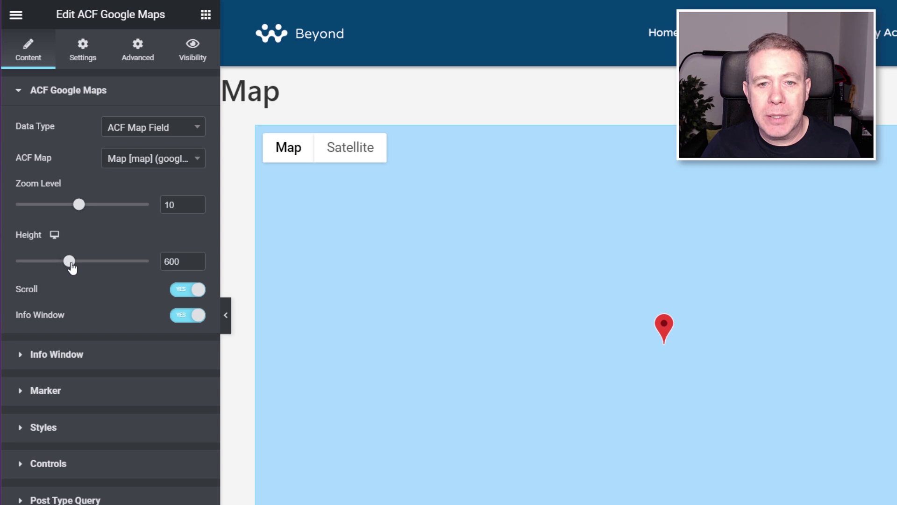
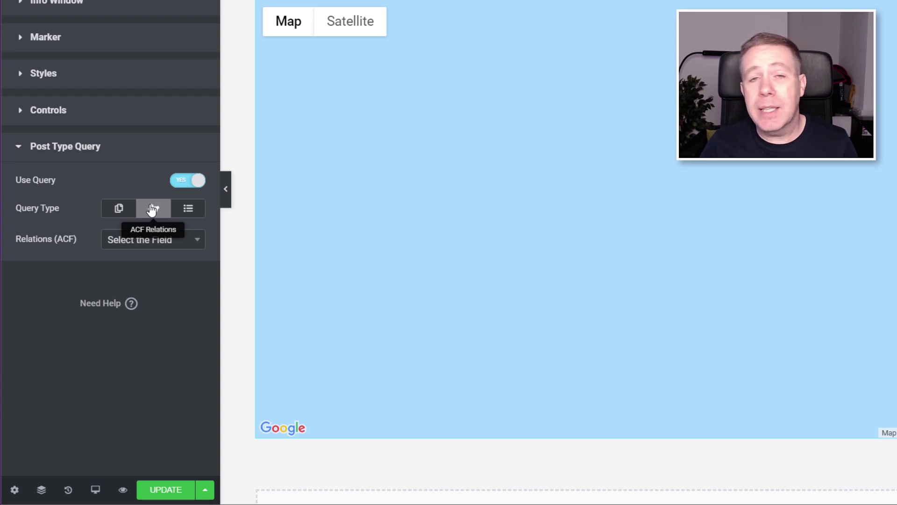
Set the map's post type query to Custom Post Type with Properties as the post type, leaving the taxonomy at None.
{"action": "left_click", "coordinate": [192, 211]}
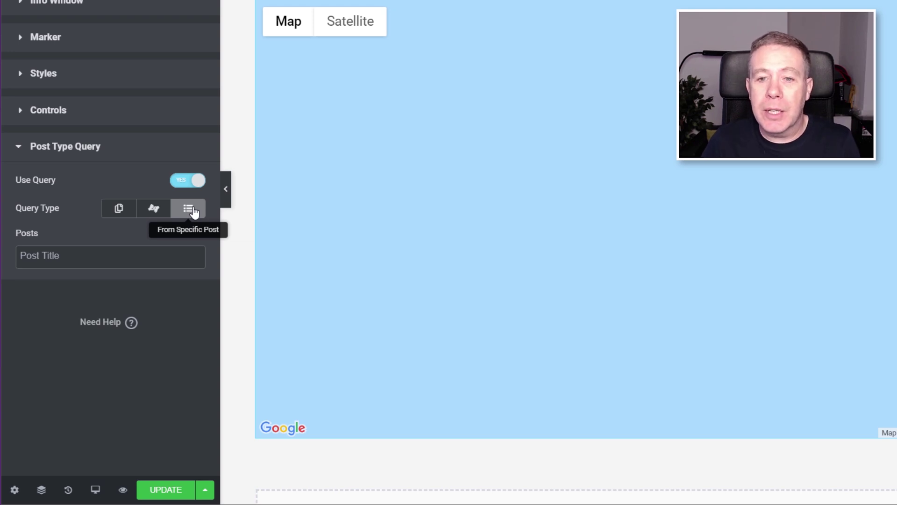
{"action": "left_click", "coordinate": [113, 213]}
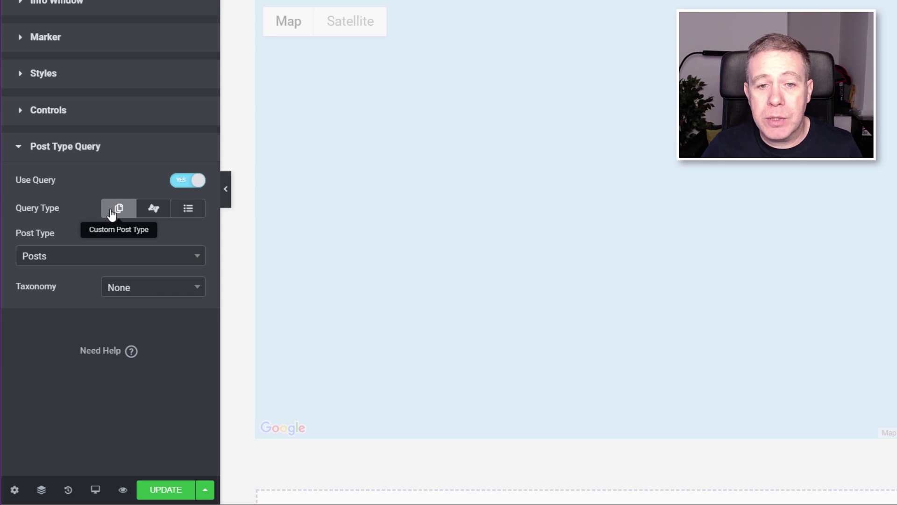
{"action": "left_click", "coordinate": [84, 263]}
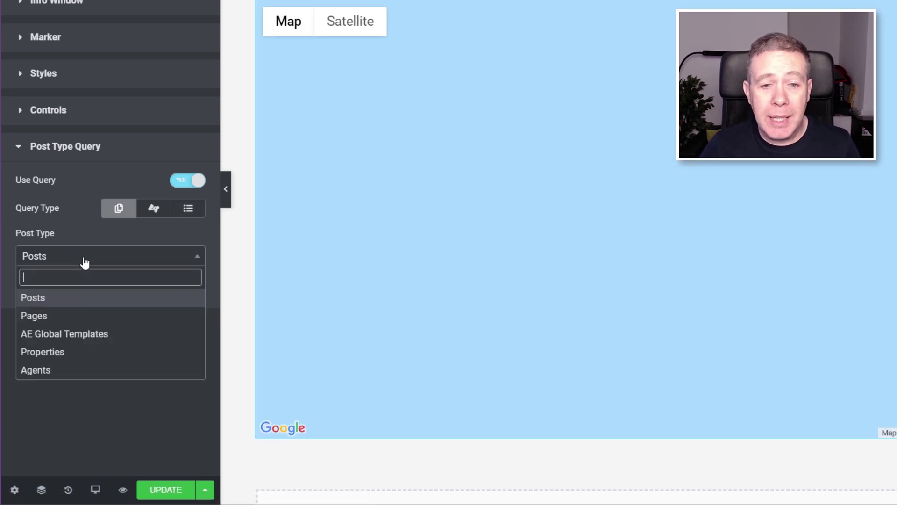
{"action": "left_click", "coordinate": [71, 353]}
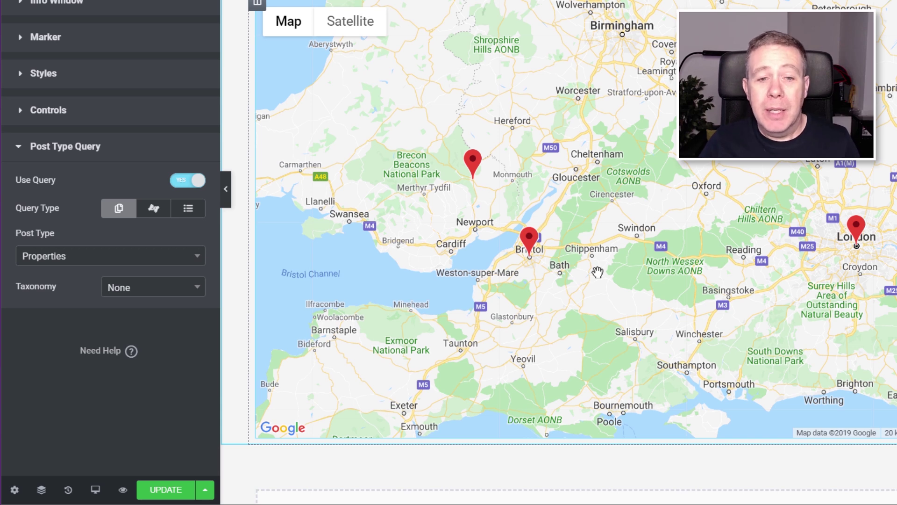
{"action": "left_click", "coordinate": [165, 293]}
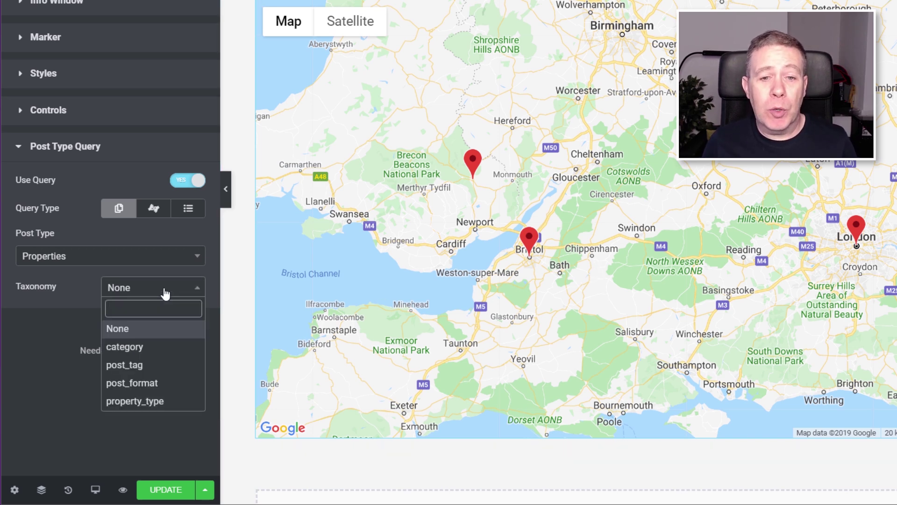
{"action": "left_click", "coordinate": [55, 422]}
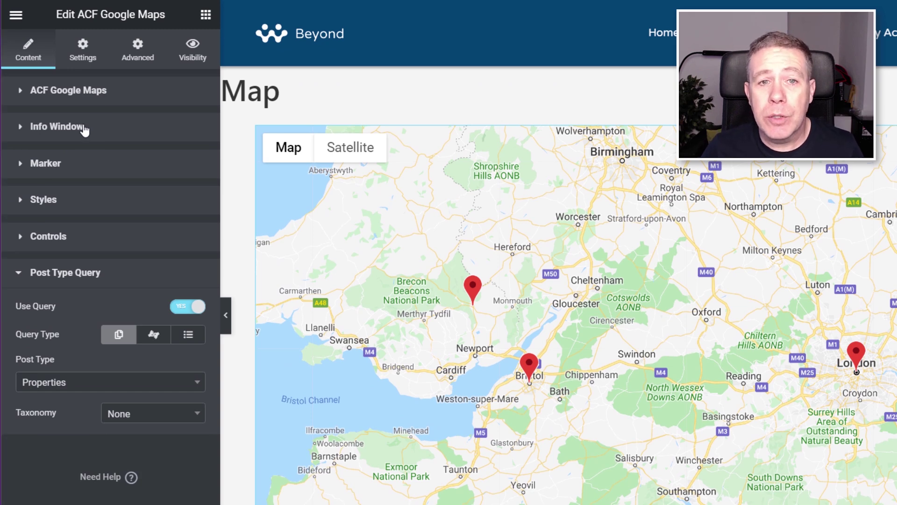
Enable Link to post in the map's info window settings.
{"action": "left_click", "coordinate": [69, 74]}
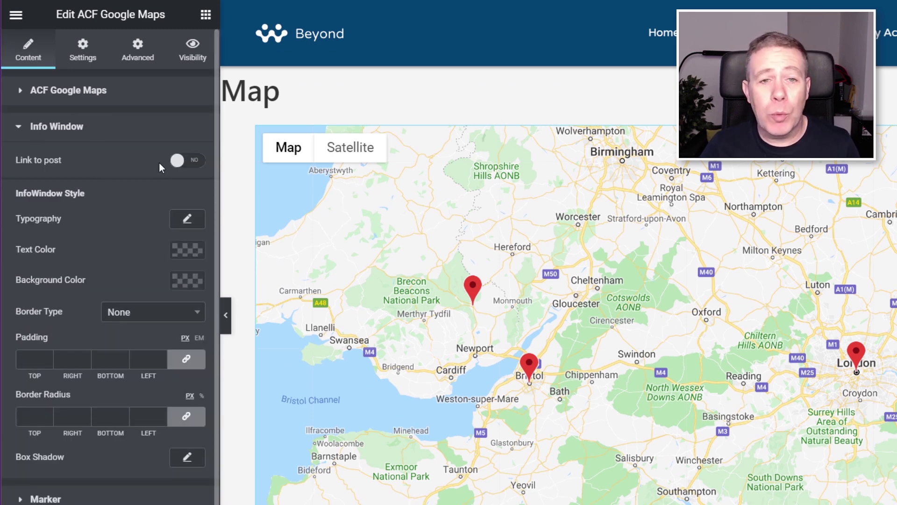
{"action": "left_click", "coordinate": [187, 162]}
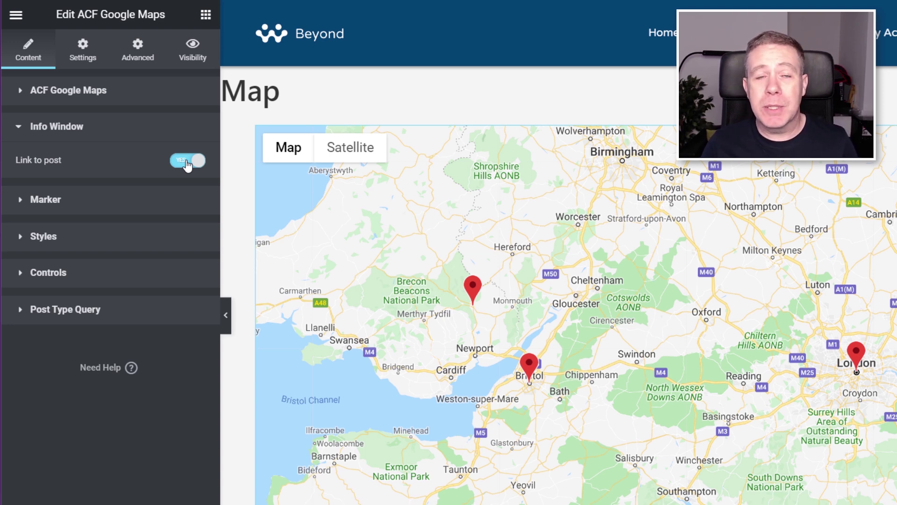
Check the map's marker image option, try the Satellite, Hybrid and Terrain map types, and return the type to Roadmap.
{"action": "left_click", "coordinate": [46, 201]}
{"action": "mouse_move", "coordinate": [142, 240]}
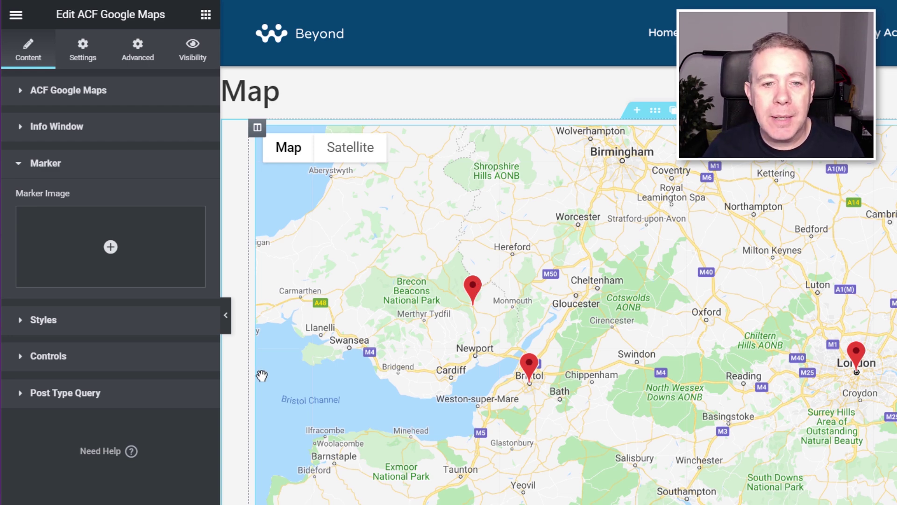
{"action": "left_click", "coordinate": [57, 327]}
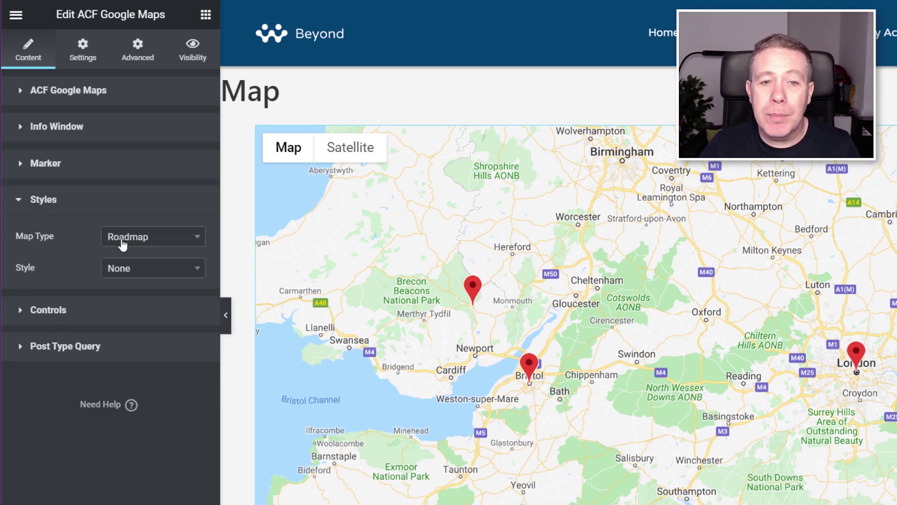
{"action": "left_click", "coordinate": [153, 240]}
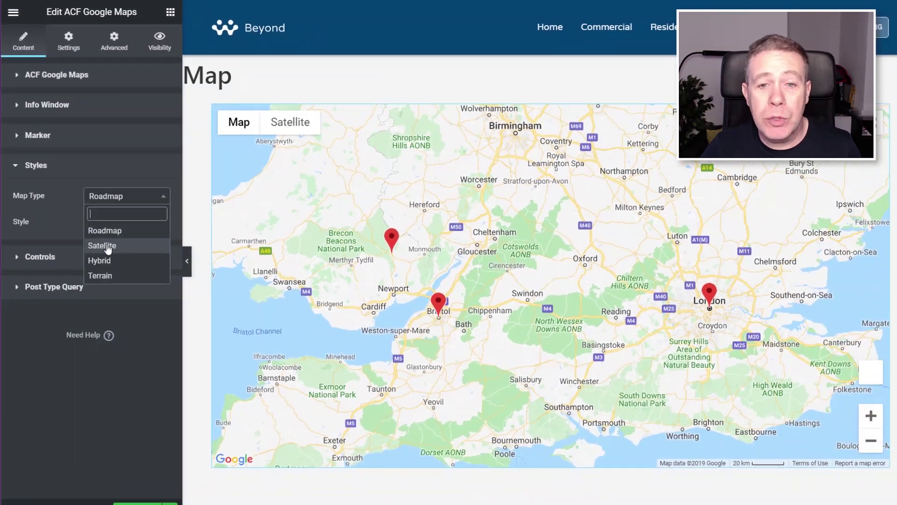
{"action": "left_click", "coordinate": [123, 296]}
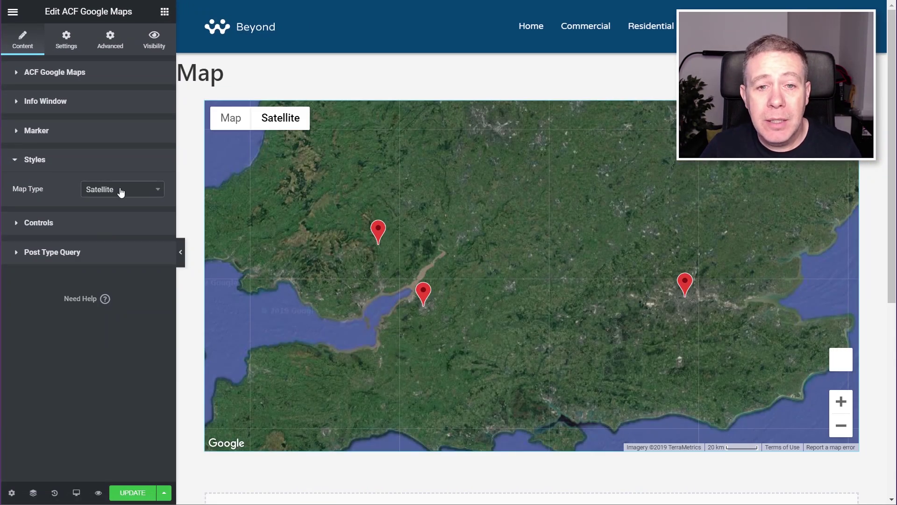
{"action": "left_click", "coordinate": [120, 190]}
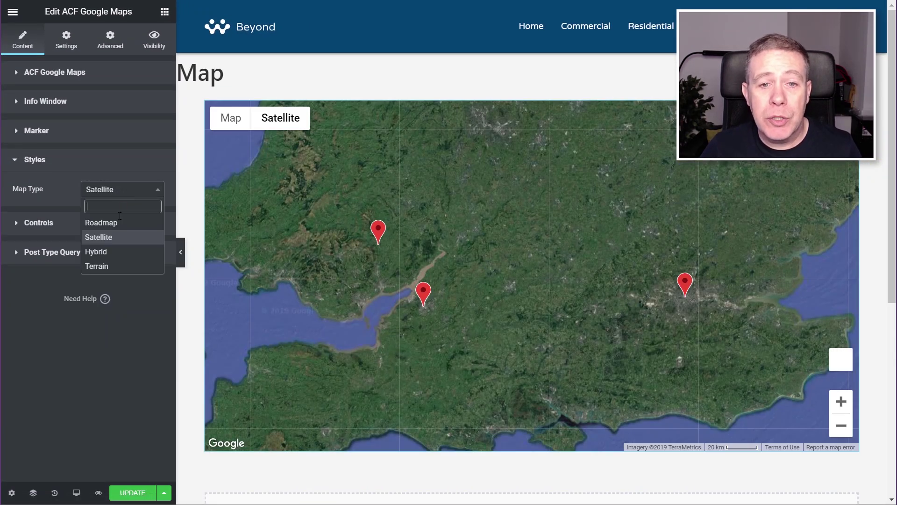
{"action": "left_click", "coordinate": [116, 252]}
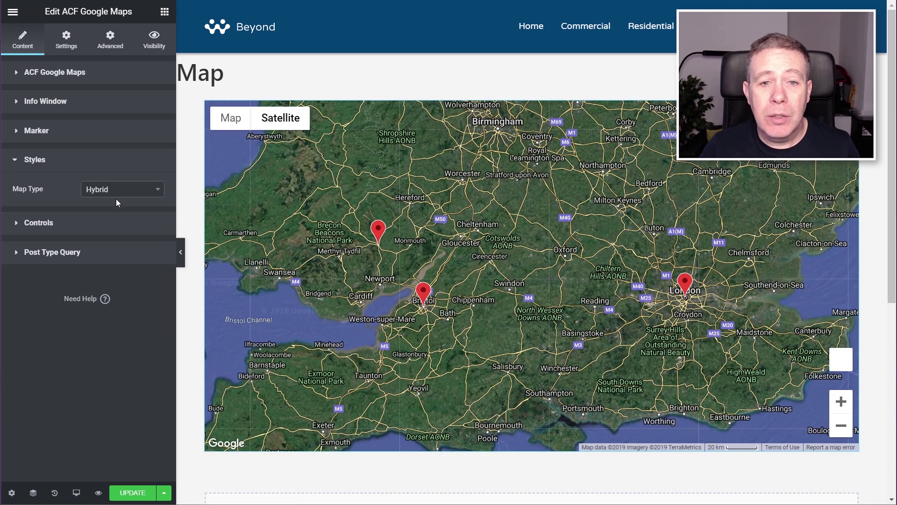
{"action": "left_click", "coordinate": [119, 196]}
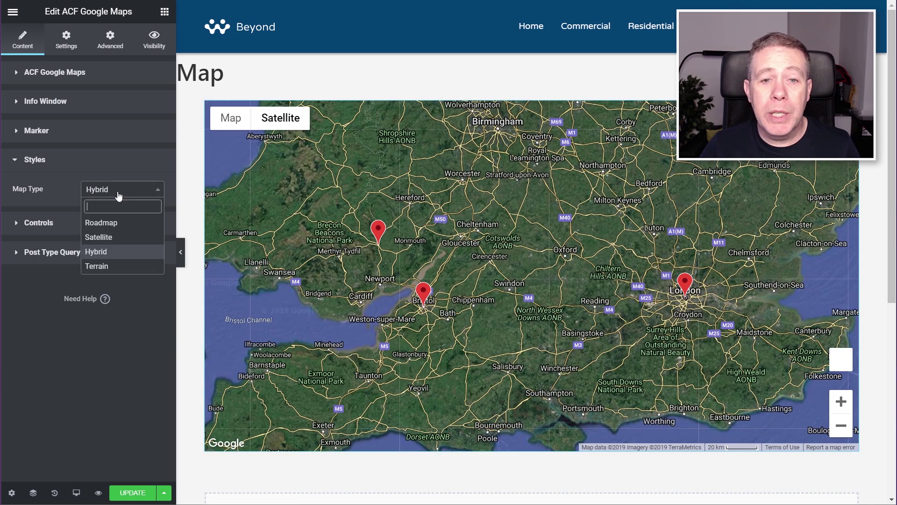
{"action": "left_click", "coordinate": [109, 267]}
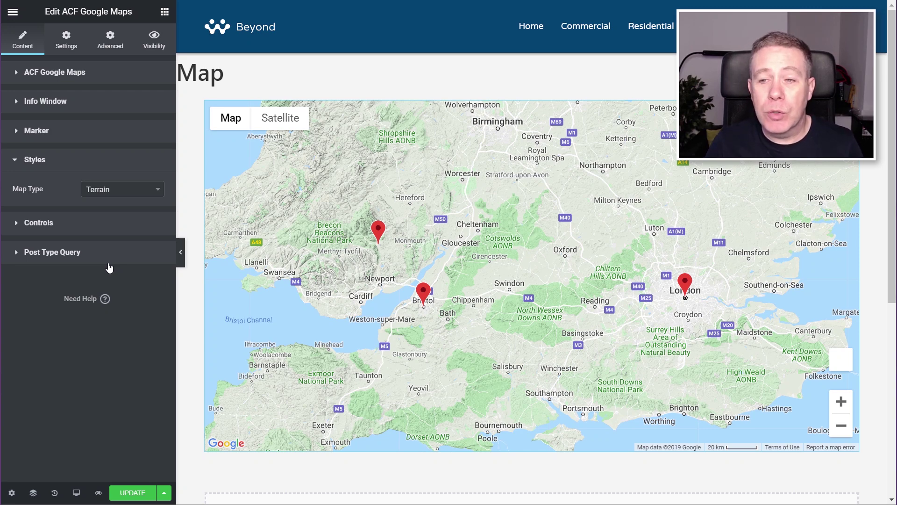
{"action": "left_click", "coordinate": [117, 191]}
{"action": "left_click", "coordinate": [116, 226]}
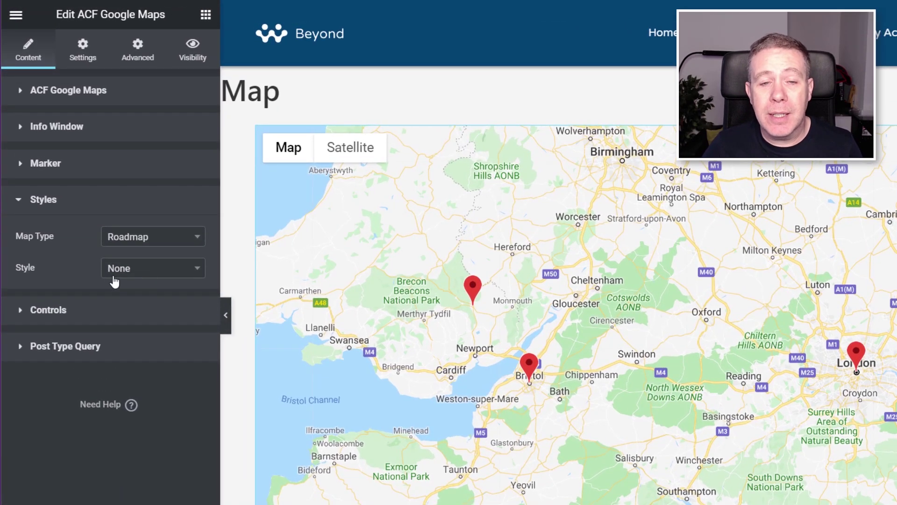
Try the Custom style for the map and look at its Snazzy JSON style option.
{"action": "left_click", "coordinate": [123, 279]}
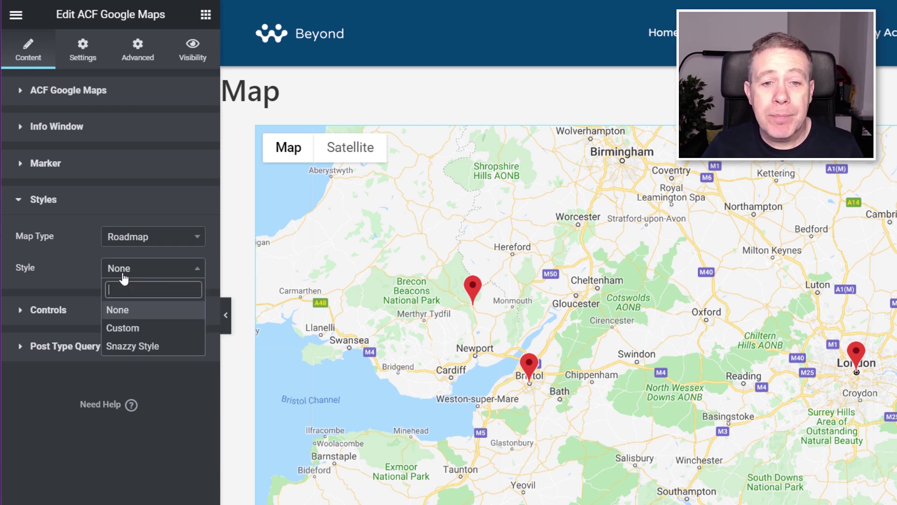
{"action": "left_click", "coordinate": [148, 332]}
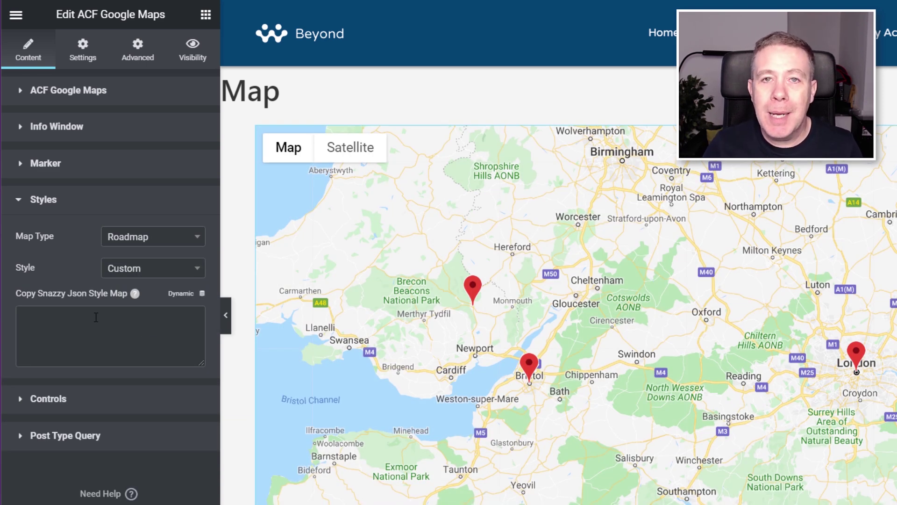
{"action": "mouse_move", "coordinate": [135, 293]}
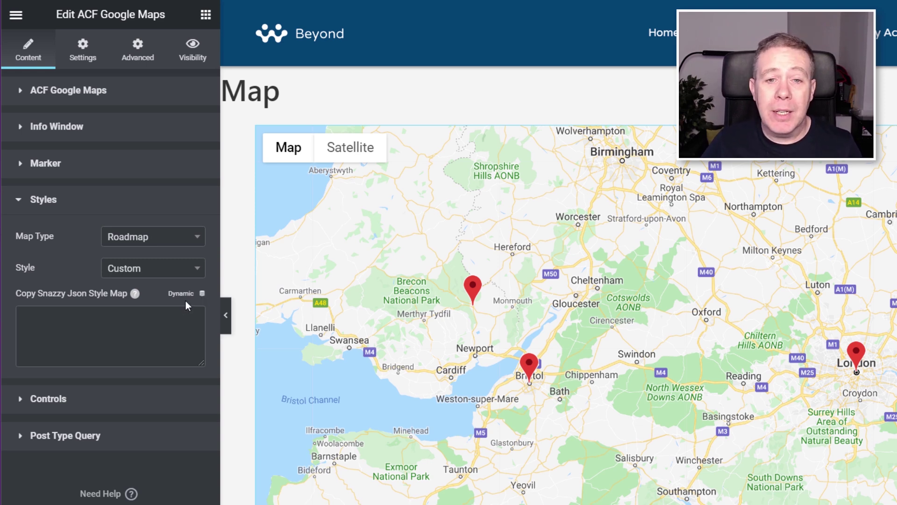
Try the Snazzy Style presets Light gray and Blue essence on the map, and reset the style to None.
{"action": "left_click", "coordinate": [155, 274]}
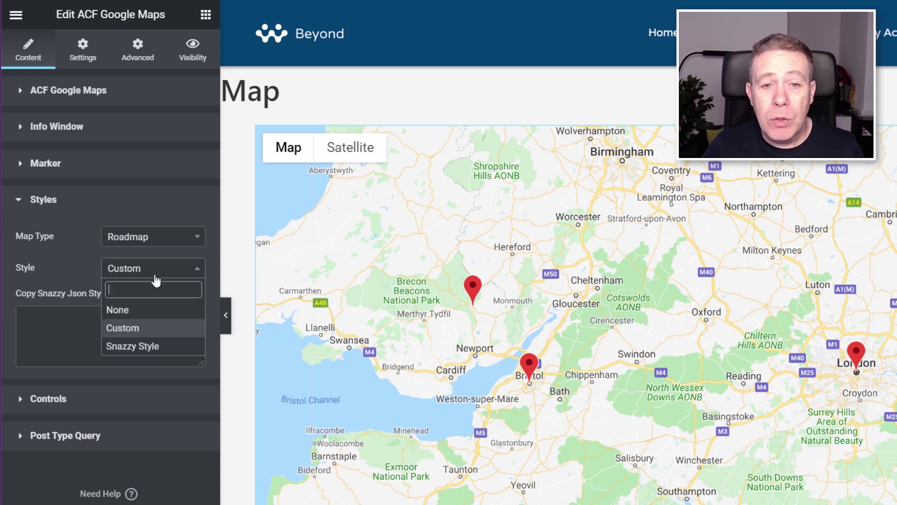
{"action": "left_click", "coordinate": [153, 347]}
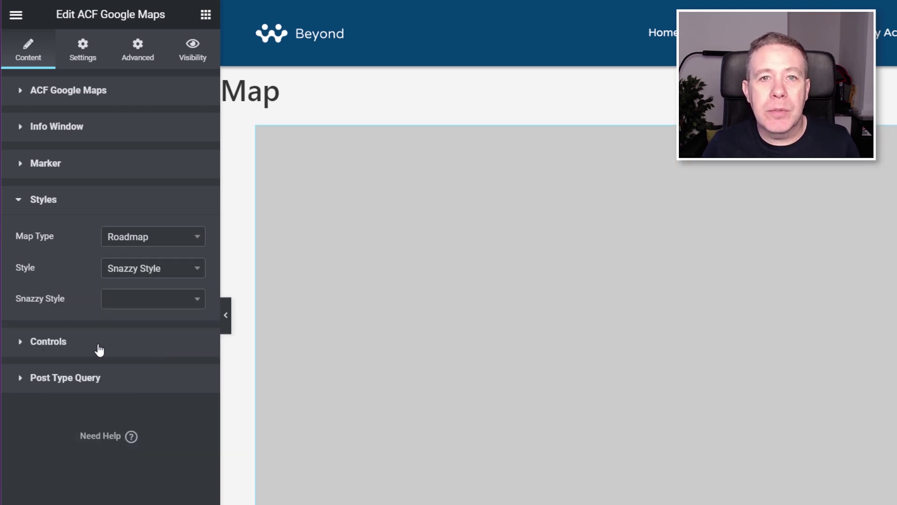
{"action": "left_click", "coordinate": [175, 304]}
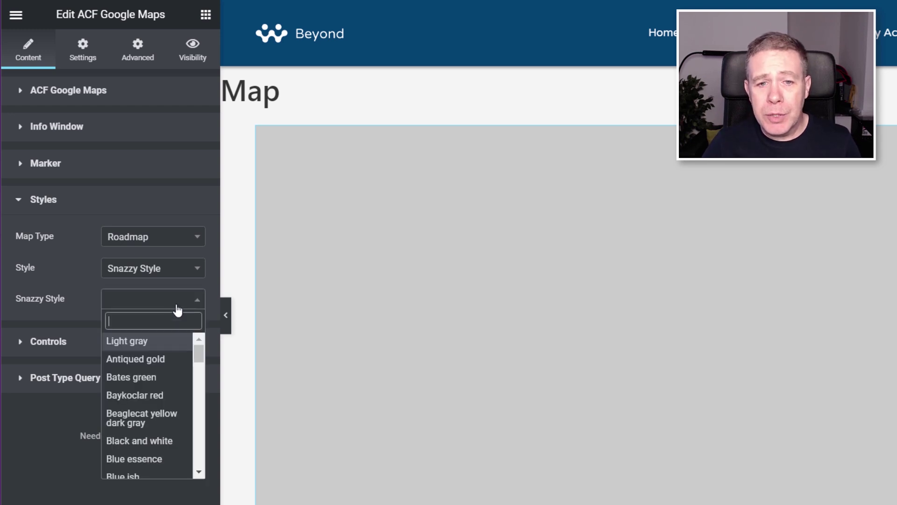
{"action": "left_click", "coordinate": [135, 342]}
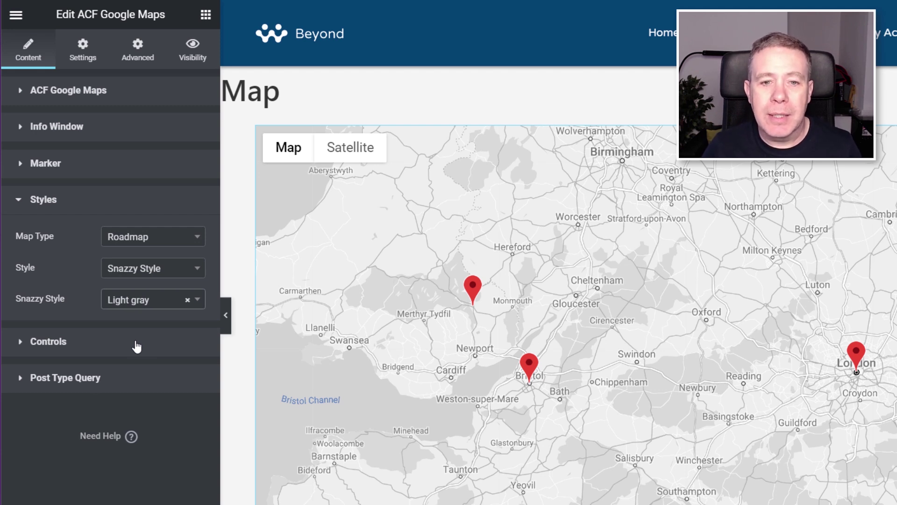
{"action": "left_click", "coordinate": [154, 309]}
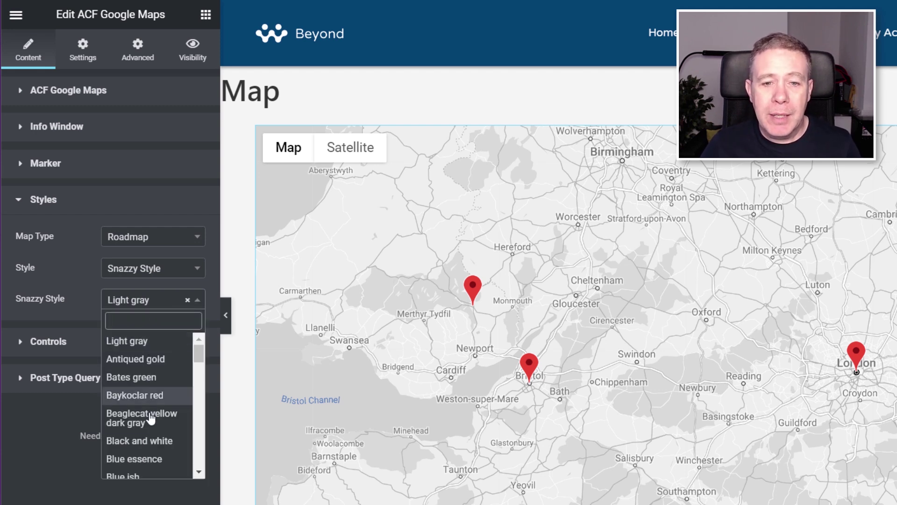
{"action": "left_click", "coordinate": [151, 462]}
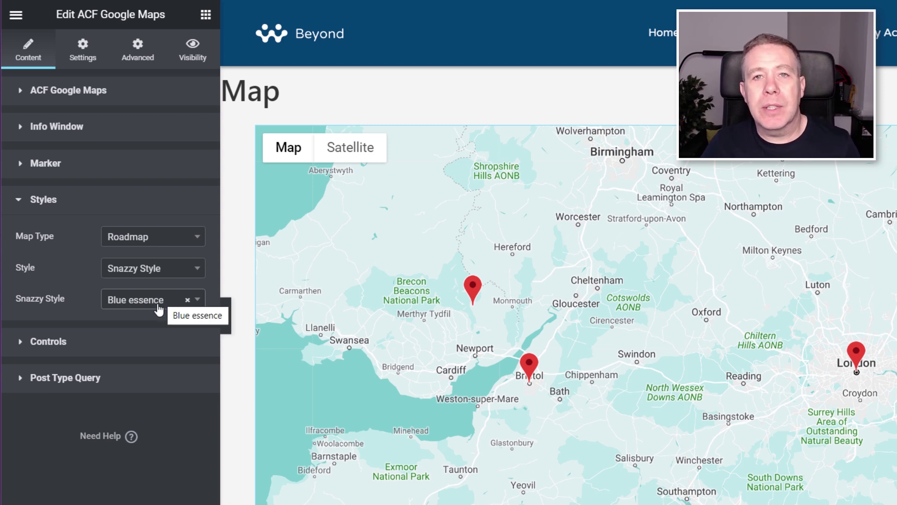
{"action": "left_click", "coordinate": [154, 268]}
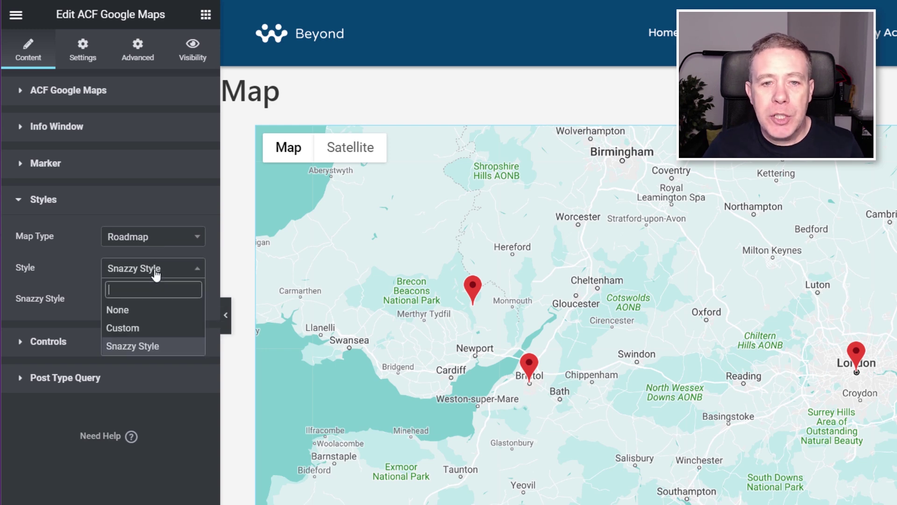
{"action": "left_click", "coordinate": [143, 313]}
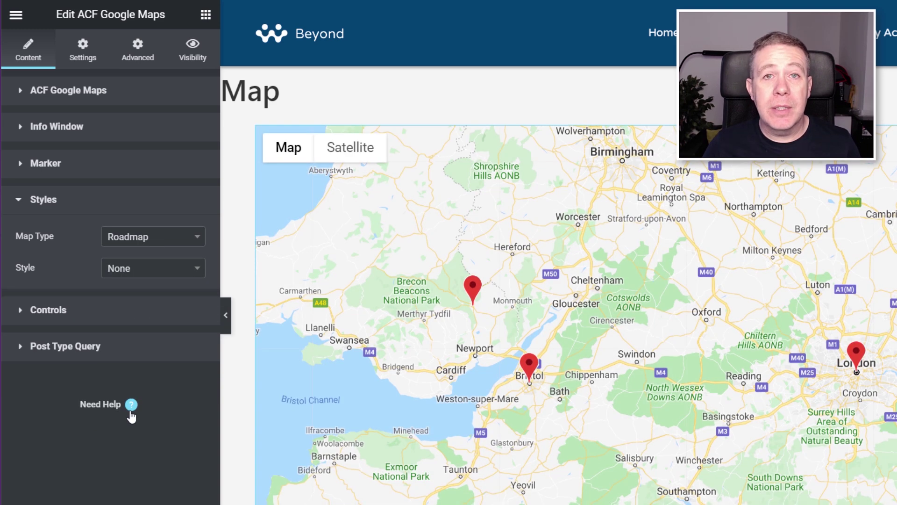
Turn off Map Type Control in the map's control settings.
{"action": "left_click", "coordinate": [56, 310]}
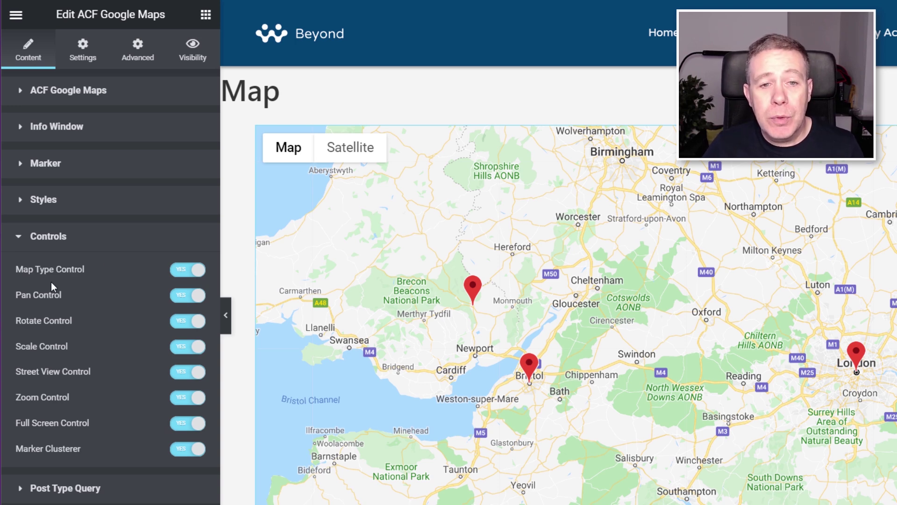
{"action": "left_click", "coordinate": [175, 275]}
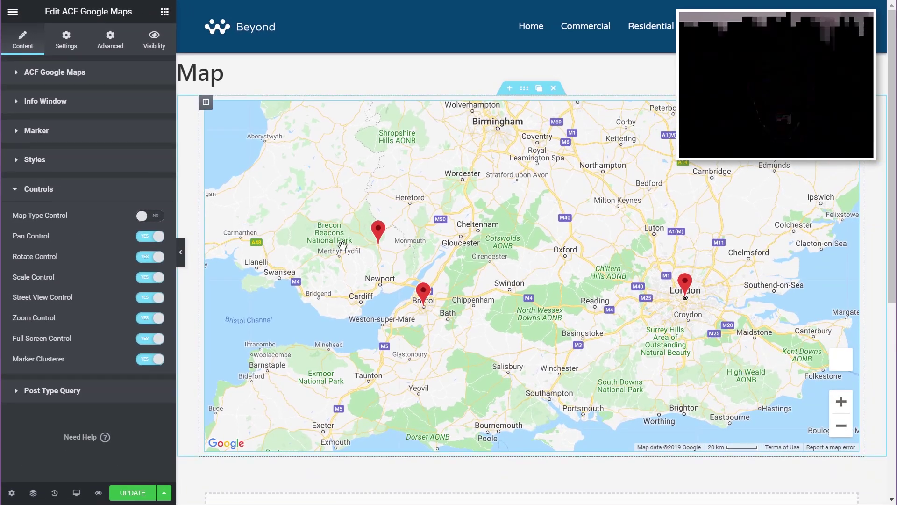
Test panning the map in the preview, and try turning Pan Control off and back on.
{"action": "left_click_drag", "start_coordinate": [430, 306], "coordinate": [586, 309]}
{"action": "left_click_drag", "start_coordinate": [468, 248], "coordinate": [347, 182]}
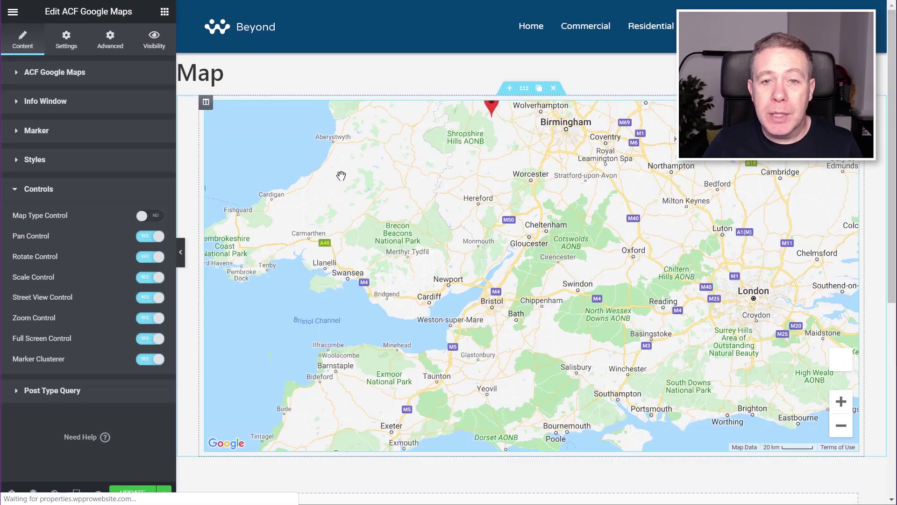
{"action": "left_click", "coordinate": [149, 236]}
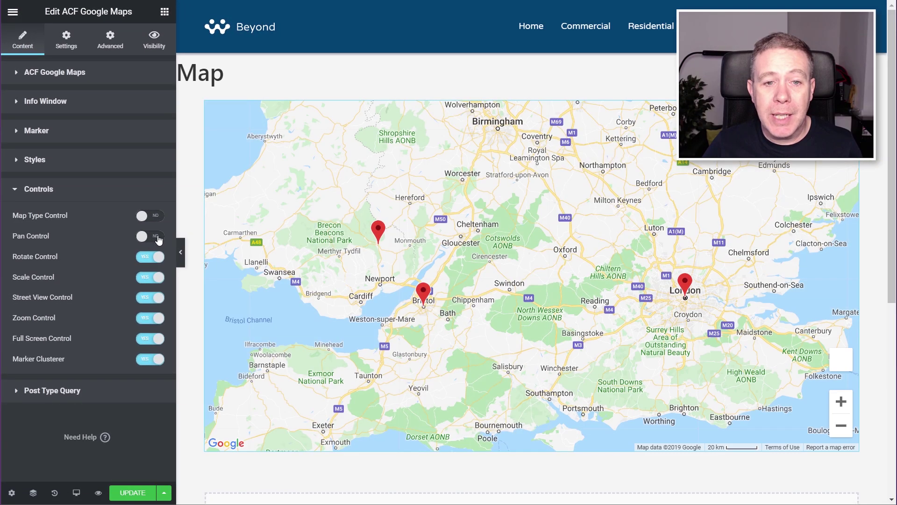
{"action": "left_click", "coordinate": [149, 236]}
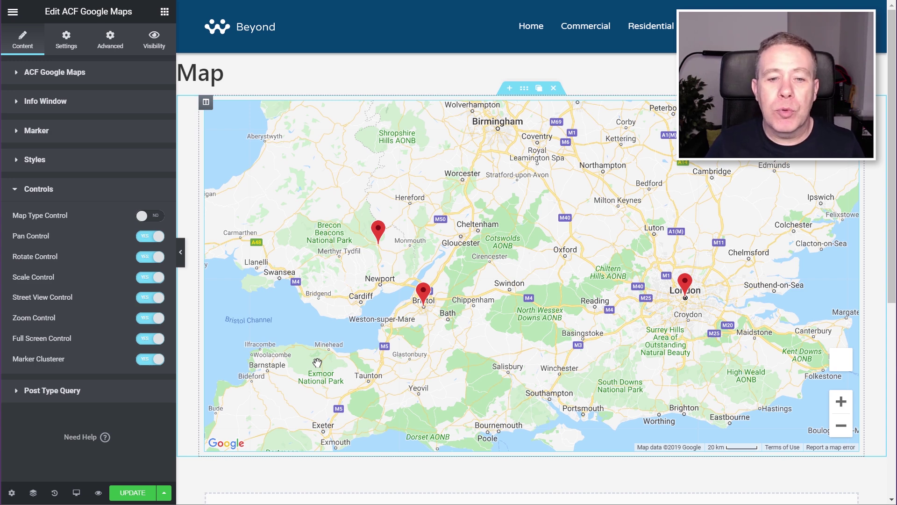
Review the map widget's dynamic content source setting and its advanced margin, padding and CSS options.
{"action": "left_click", "coordinate": [66, 43]}
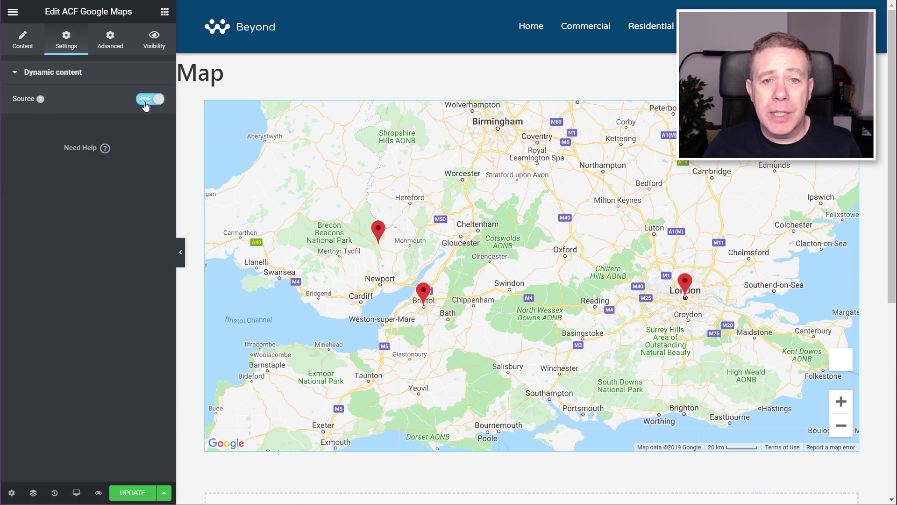
{"action": "left_click", "coordinate": [117, 41]}
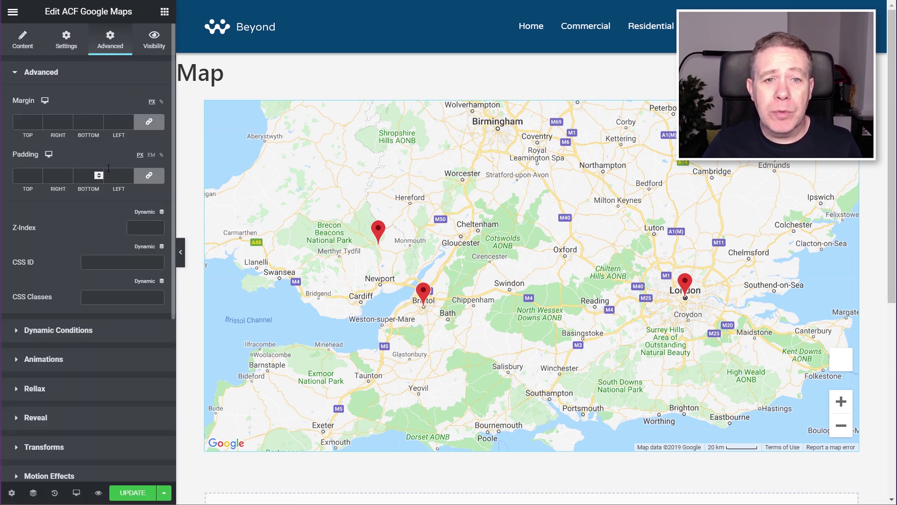